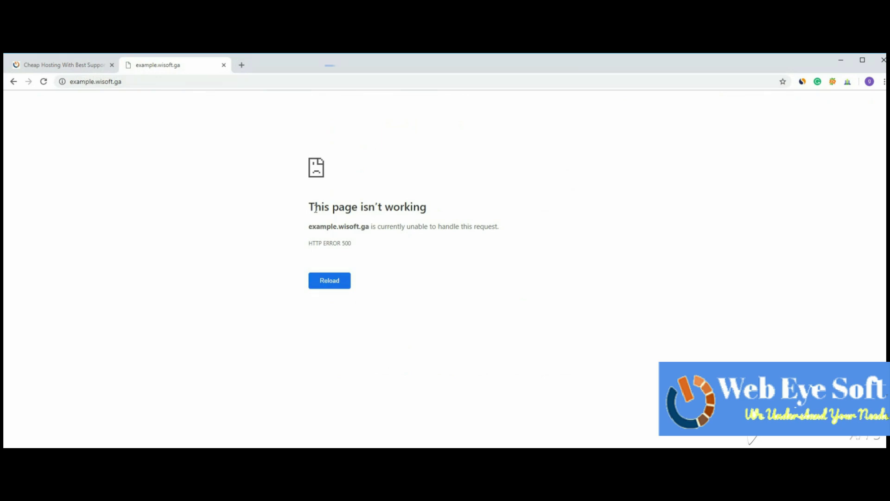
Step: Highlight the site's 'This page isn't working' HTTP ERROR 500 message
{"action": "left_click_drag", "start_coordinate": [315, 209], "coordinate": [438, 213]}
{"action": "left_click", "coordinate": [438, 212]}
{"action": "left_click_drag", "start_coordinate": [377, 227], "coordinate": [500, 231]}
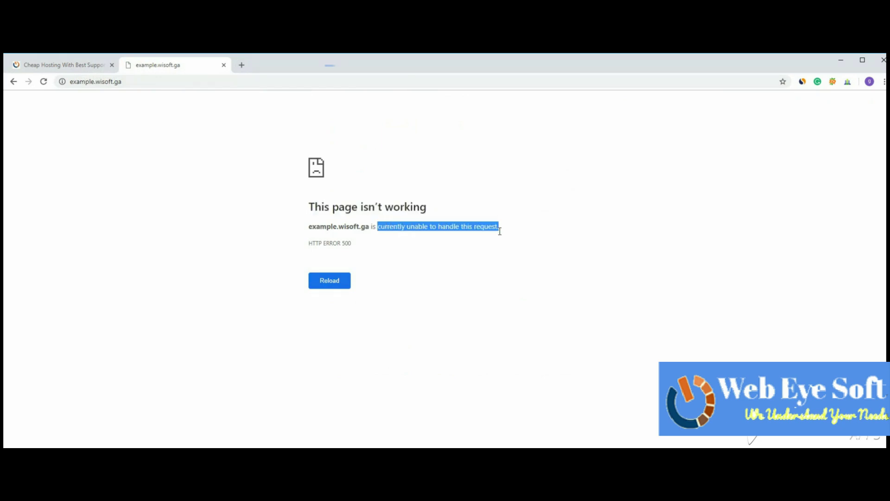
{"action": "double_click", "coordinate": [347, 243]}
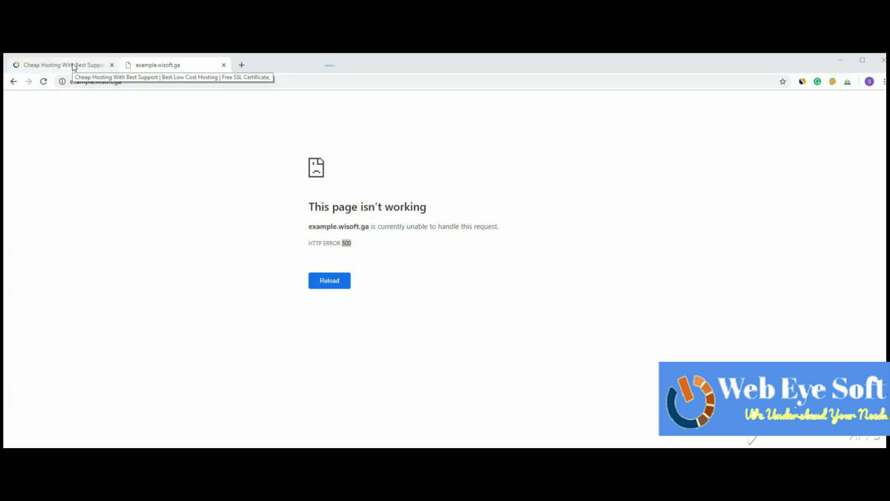
{"action": "left_click", "coordinate": [311, 209]}
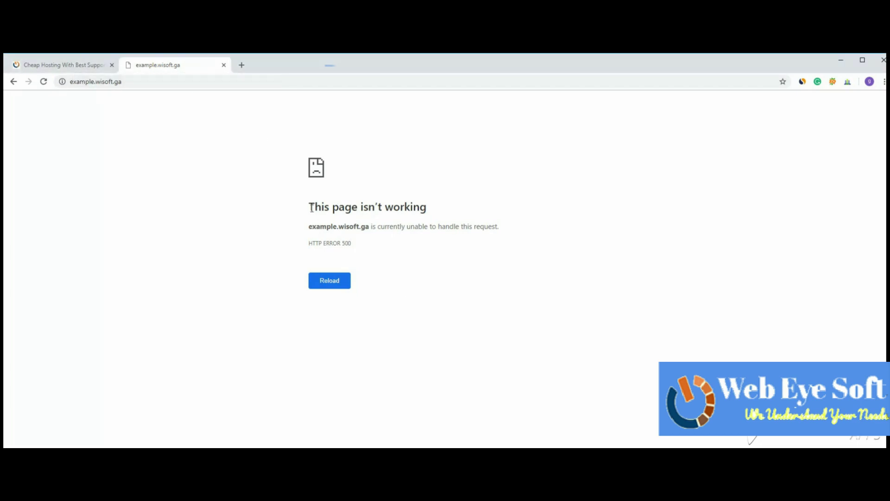
{"action": "left_click_drag", "start_coordinate": [311, 207], "coordinate": [399, 253]}
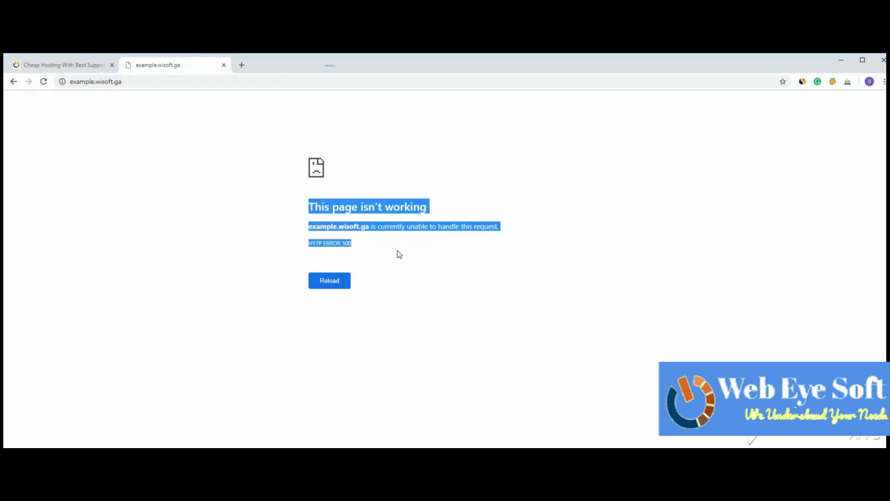
Step: Compare the hosting company's homepage with the error page, then append / to the site address
{"action": "left_click", "coordinate": [75, 64]}
{"action": "left_click", "coordinate": [159, 67]}
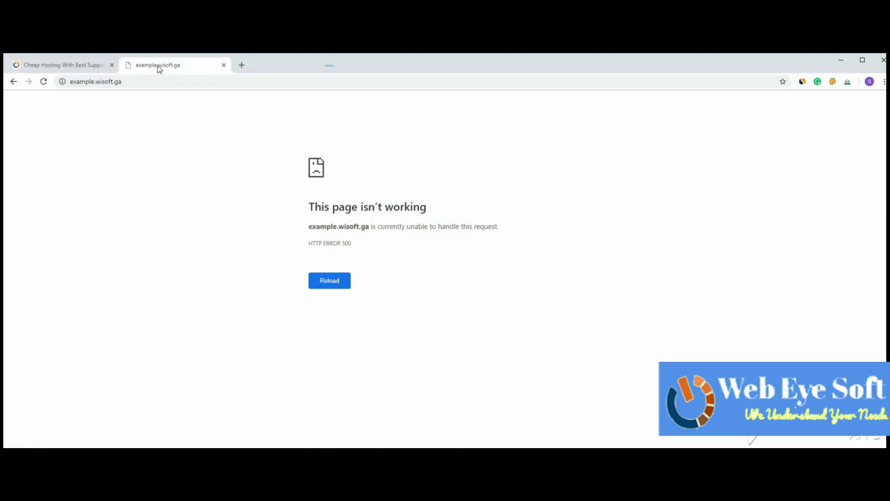
{"action": "left_click", "coordinate": [84, 66]}
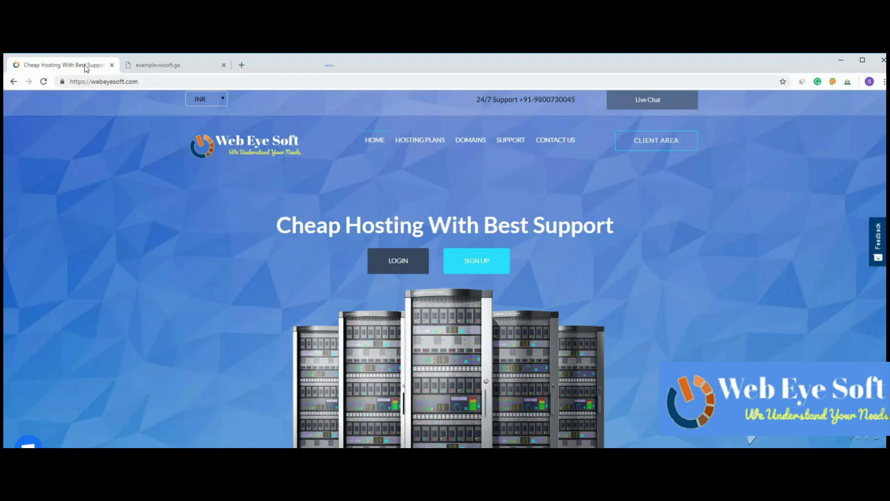
{"action": "left_click", "coordinate": [149, 69]}
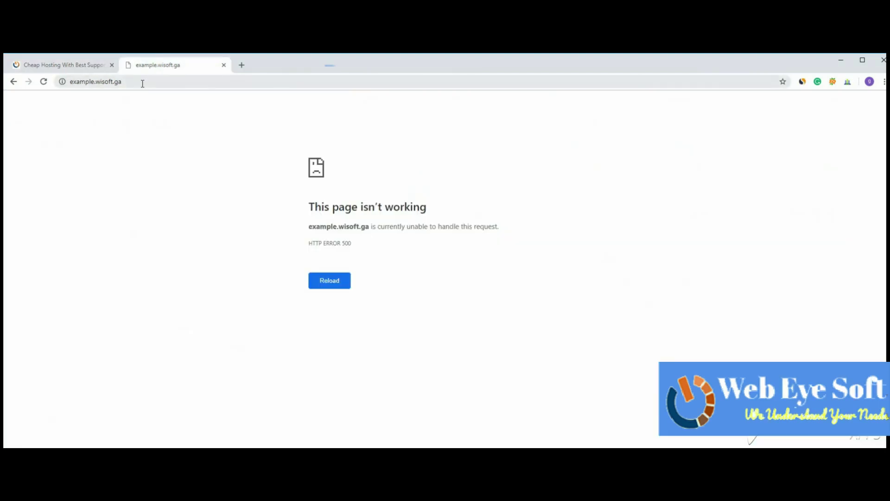
{"action": "left_click", "coordinate": [142, 83]}
{"action": "left_click", "coordinate": [142, 84]}
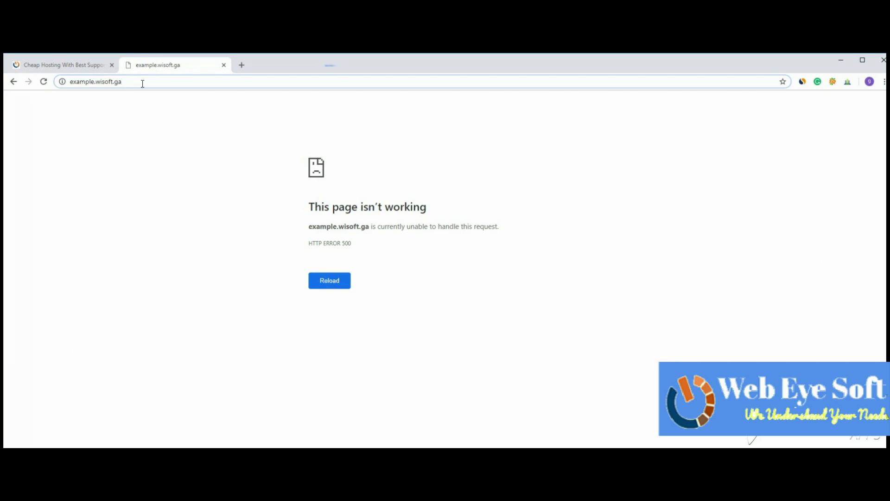
{"action": "type", "text": "/"}
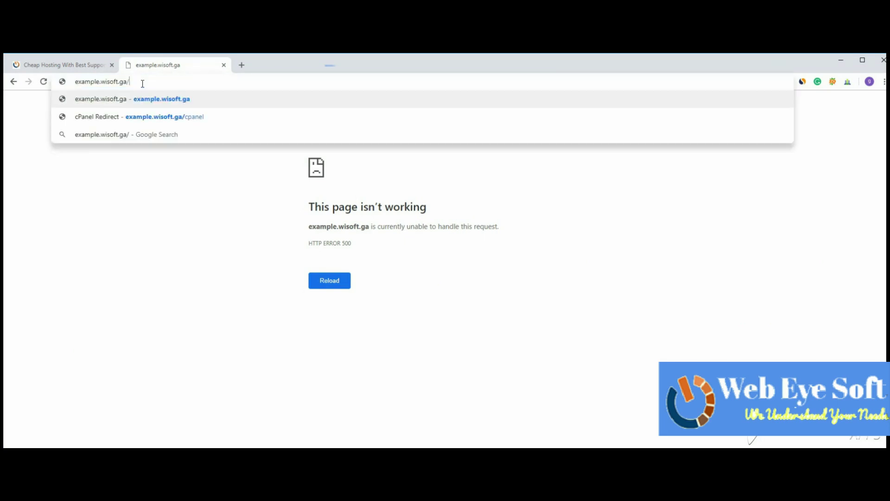
Step: Go to example.wisoft.ga/cpanel in a new tab to reach the cPanel login
{"action": "left_click", "coordinate": [242, 65]}
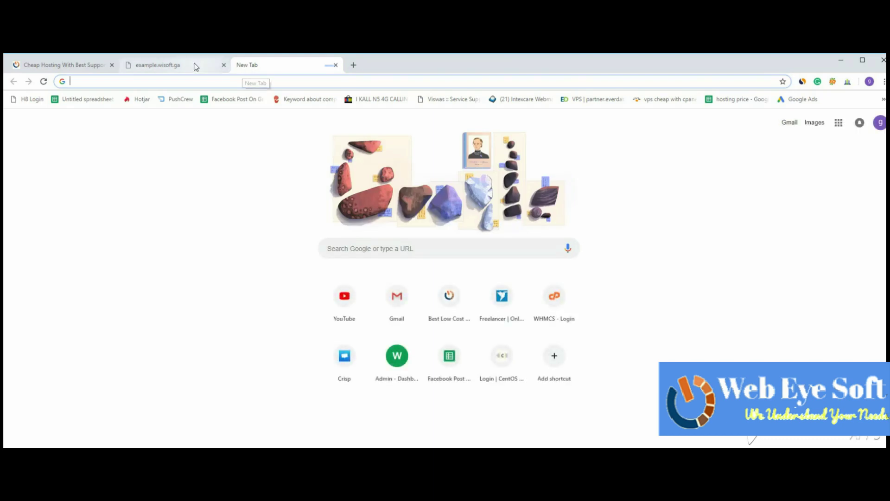
{"action": "type", "text": "e"}
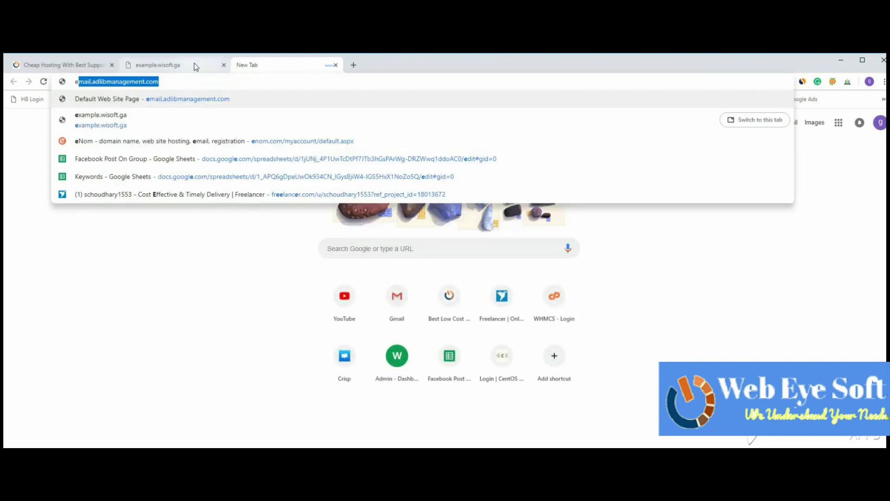
{"action": "type", "text": "xample.wisoft.ga"}
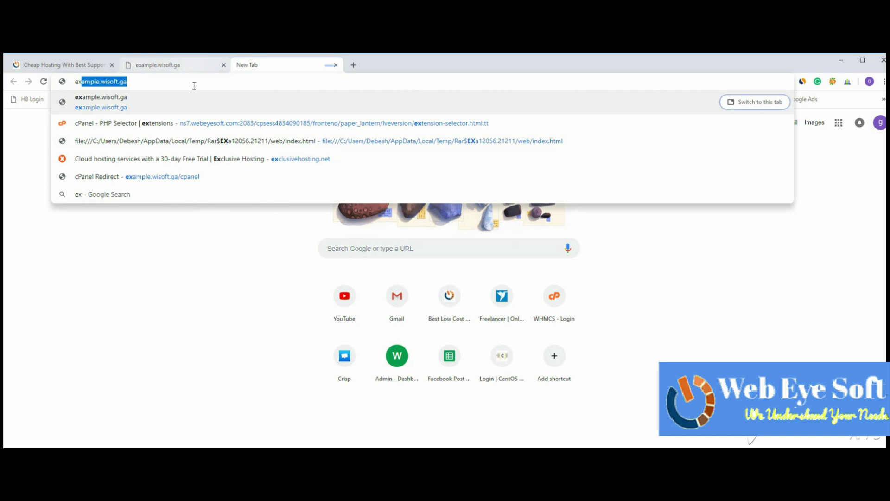
{"action": "left_click", "coordinate": [195, 82]}
{"action": "type", "text": "/cpa"}
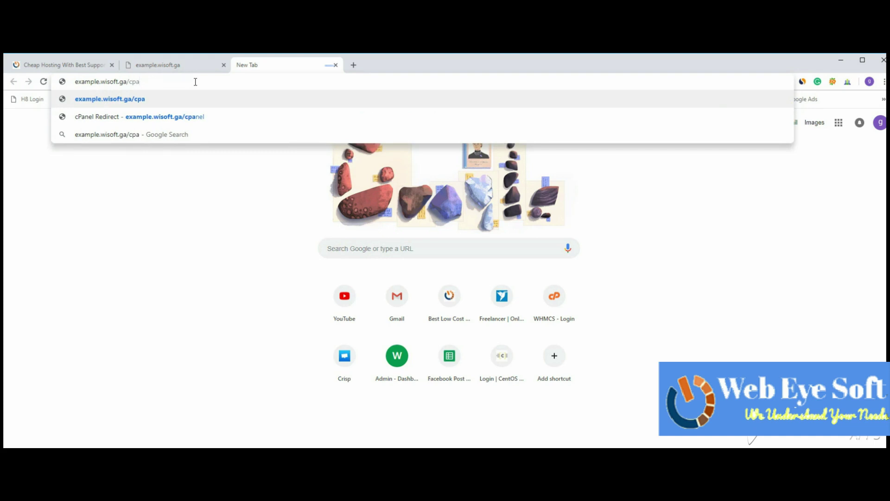
{"action": "type", "text": "nel"}
{"action": "key", "text": "Return"}
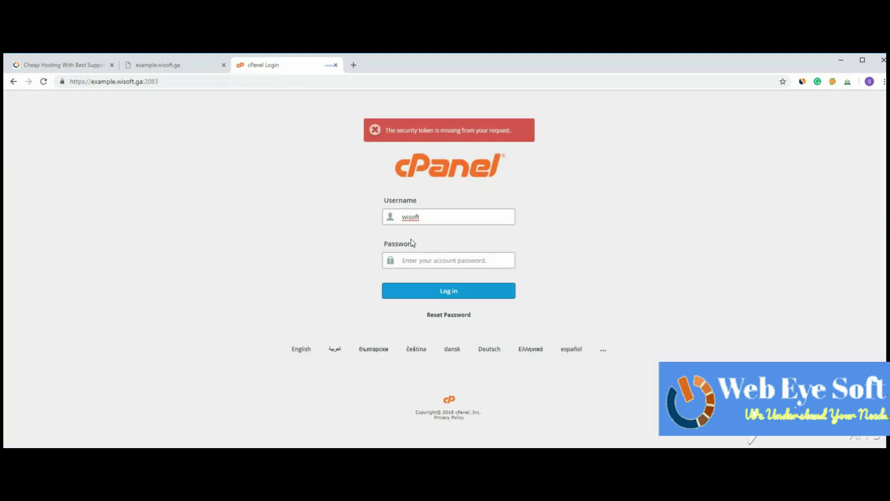
Step: Enter the account password, correcting a mistyped character, and log in to cPanel
{"action": "left_click", "coordinate": [411, 262]}
{"action": "type", "text": "•"}
{"action": "key", "text": "BackSpace"}
{"action": "type", "text": "•••••••••"}
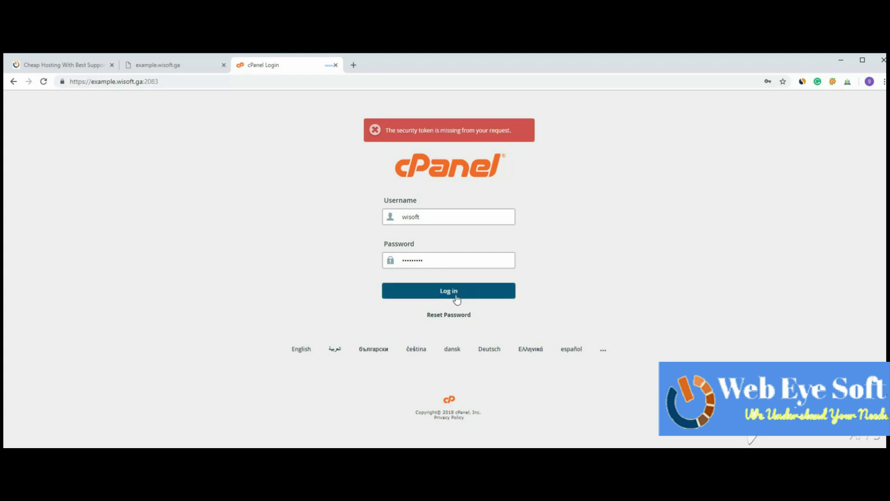
{"action": "left_click", "coordinate": [457, 299]}
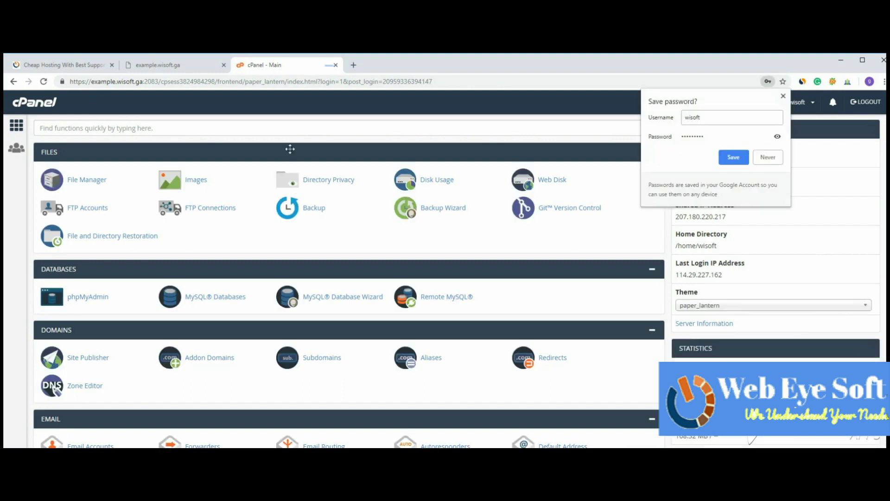
Step: Dismiss the save-password offer and search 'php' to open the MultiPHP INI Editor
{"action": "left_click", "coordinate": [783, 96]}
{"action": "left_click", "coordinate": [332, 130]}
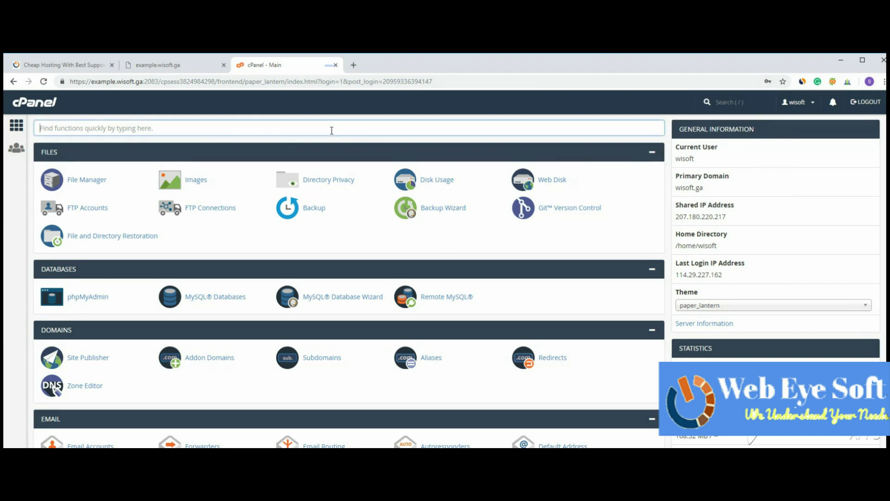
{"action": "type", "text": "php"}
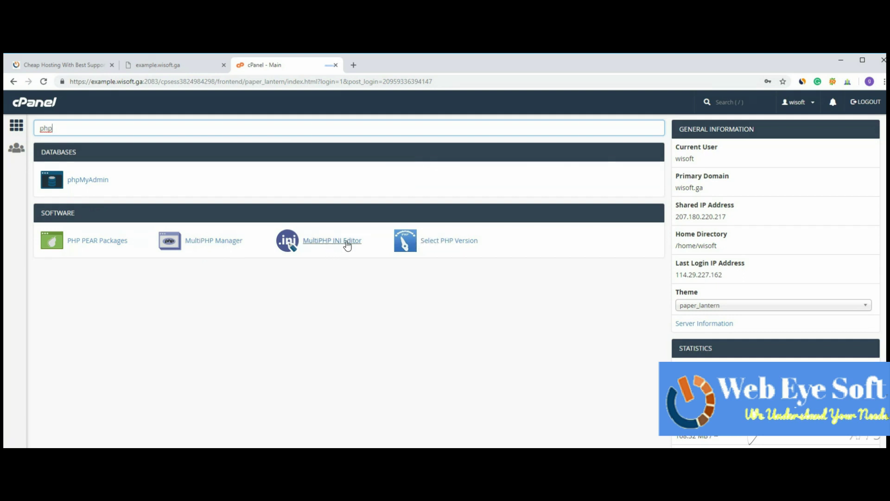
{"action": "left_click", "coordinate": [357, 246]}
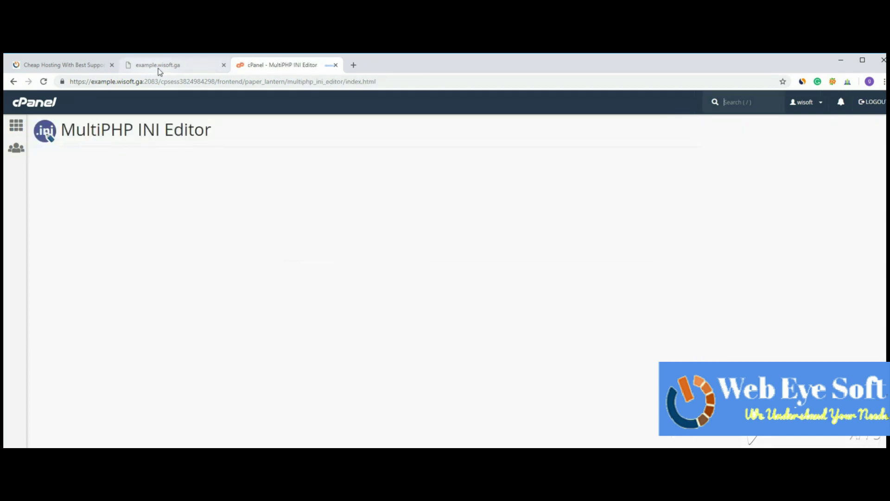
Step: Confirm the site still shows the 500 error, then open the INI editor's location dropdown
{"action": "left_click", "coordinate": [158, 68]}
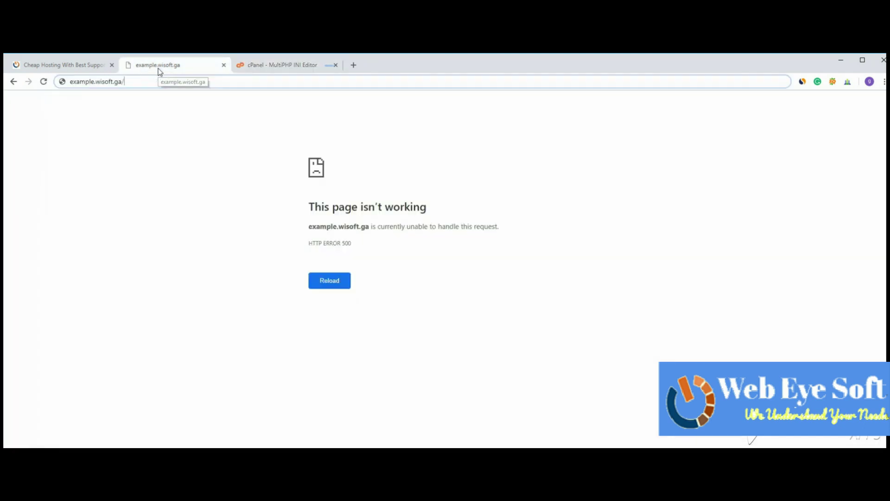
{"action": "left_click", "coordinate": [278, 68]}
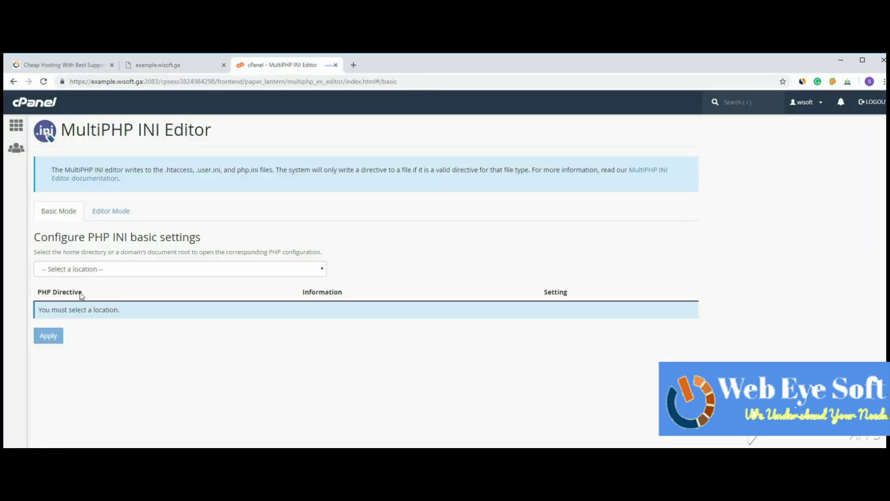
{"action": "left_click", "coordinate": [61, 271]}
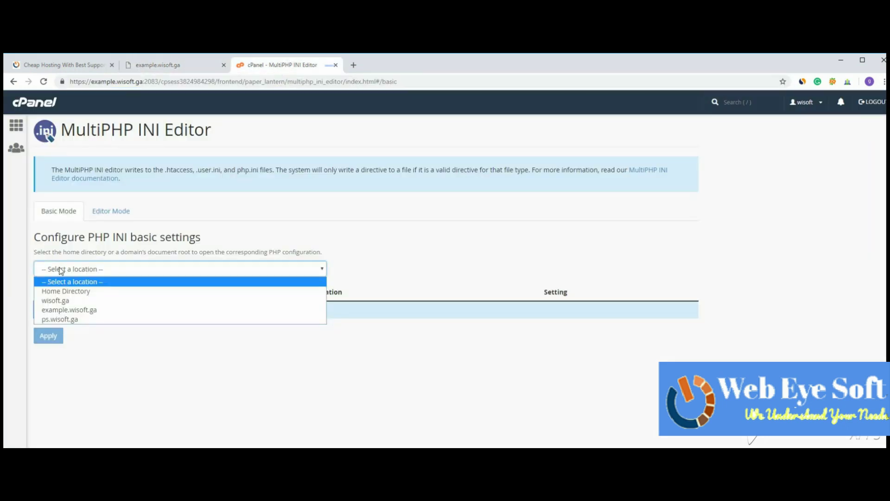
Step: Select example.wisoft.ga as the location and review the directives, leaving file_uploads Enabled
{"action": "left_click", "coordinate": [79, 310]}
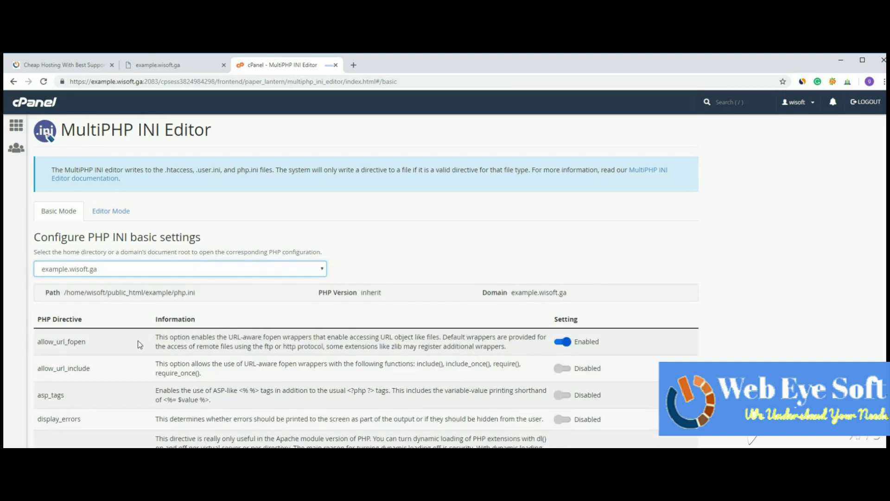
{"action": "left_click_drag", "start_coordinate": [40, 341], "coordinate": [86, 342]}
{"action": "left_click", "coordinate": [87, 341]}
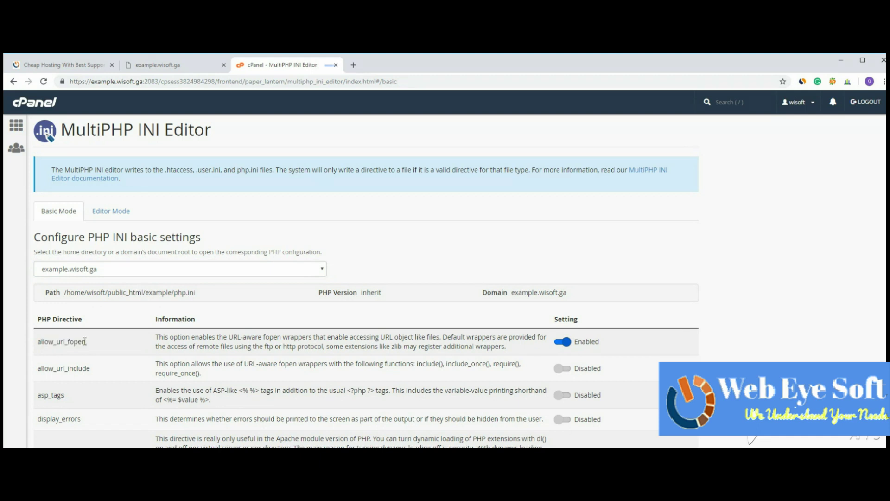
{"action": "double_click", "coordinate": [223, 346]}
{"action": "left_click", "coordinate": [223, 345]}
{"action": "left_click_drag", "start_coordinate": [155, 364], "coordinate": [167, 365]}
{"action": "scroll", "coordinate": [167, 365], "scroll_direction": "down", "scroll_amount": 3}
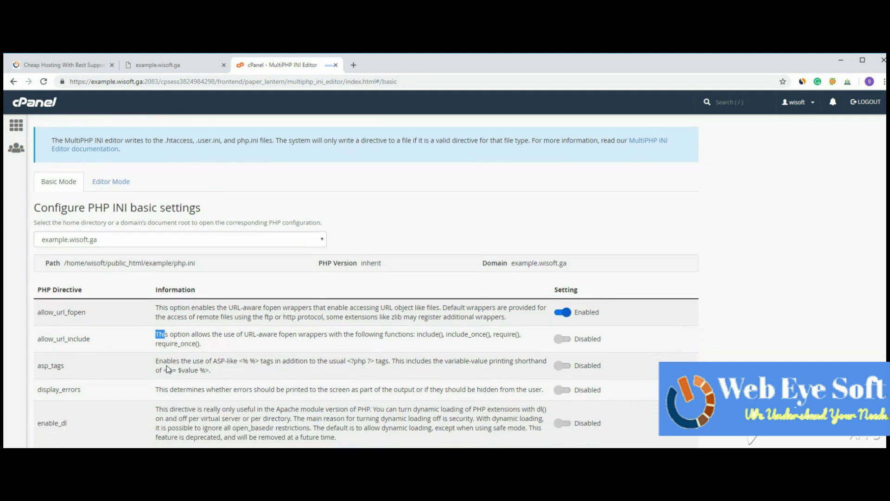
{"action": "double_click", "coordinate": [58, 353]}
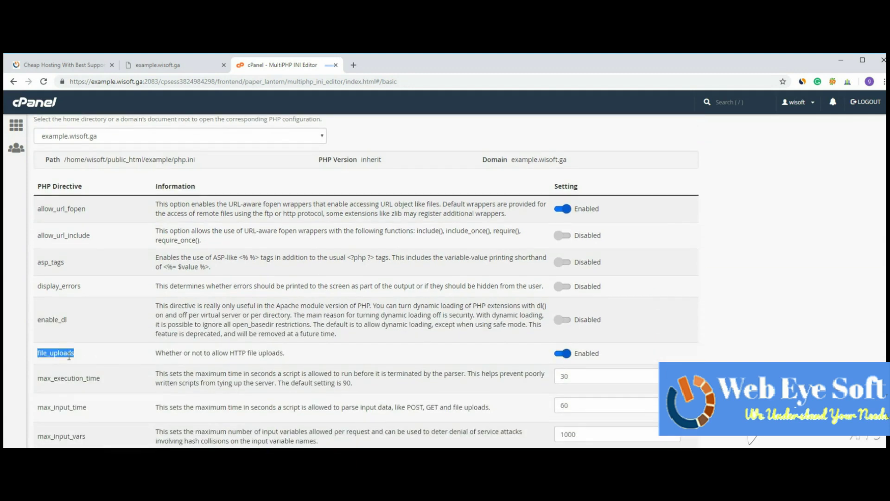
{"action": "left_click", "coordinate": [567, 354]}
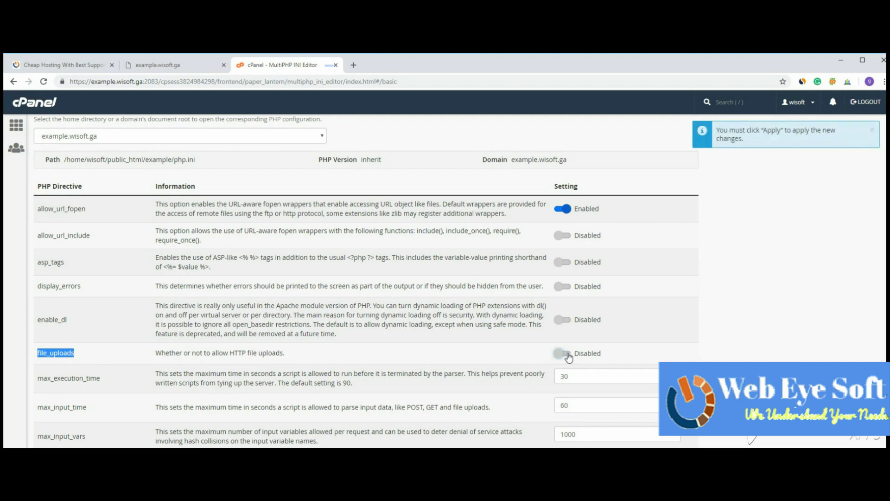
{"action": "left_click", "coordinate": [566, 354]}
{"action": "left_click", "coordinate": [85, 291]}
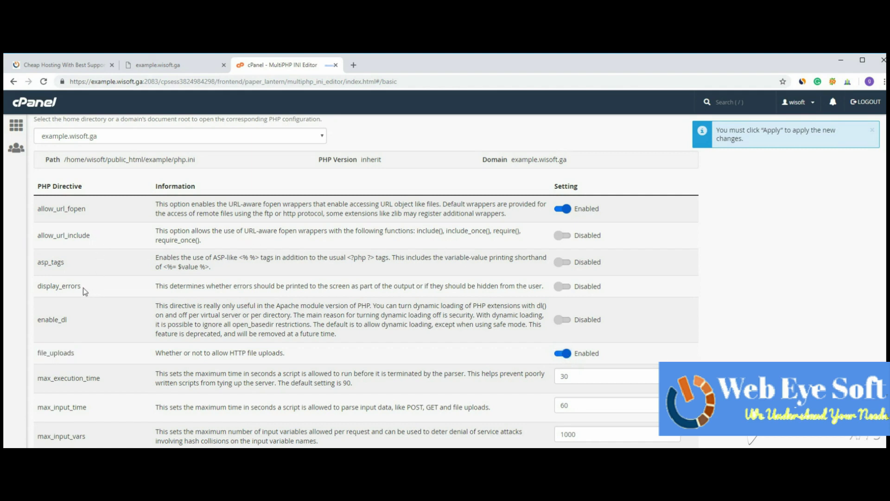
Step: Switch display_errors to Enabled and apply the PHP settings
{"action": "left_click_drag", "start_coordinate": [85, 292], "coordinate": [36, 287]}
{"action": "left_click", "coordinate": [91, 293]}
{"action": "double_click", "coordinate": [56, 287]}
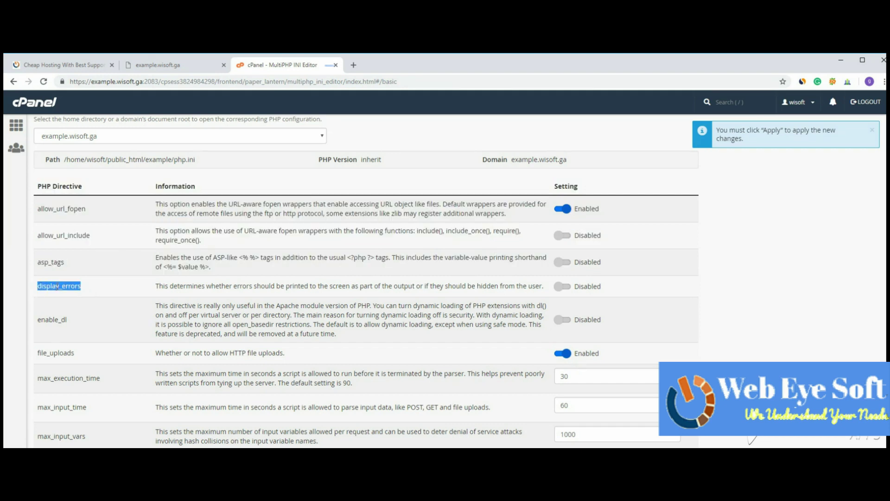
{"action": "left_click", "coordinate": [57, 287]}
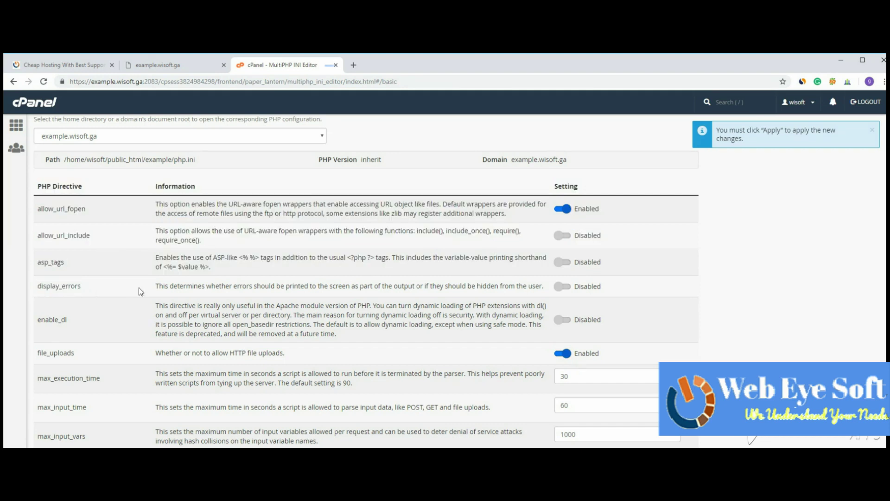
{"action": "left_click", "coordinate": [565, 288]}
{"action": "scroll", "coordinate": [642, 286], "scroll_direction": "down", "scroll_amount": 4}
{"action": "scroll", "coordinate": [643, 286], "scroll_direction": "down", "scroll_amount": 1}
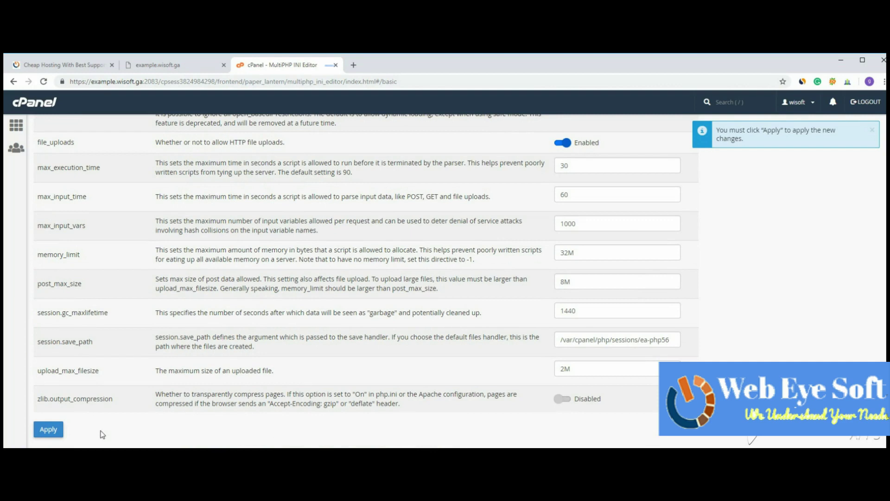
{"action": "left_click", "coordinate": [49, 429]}
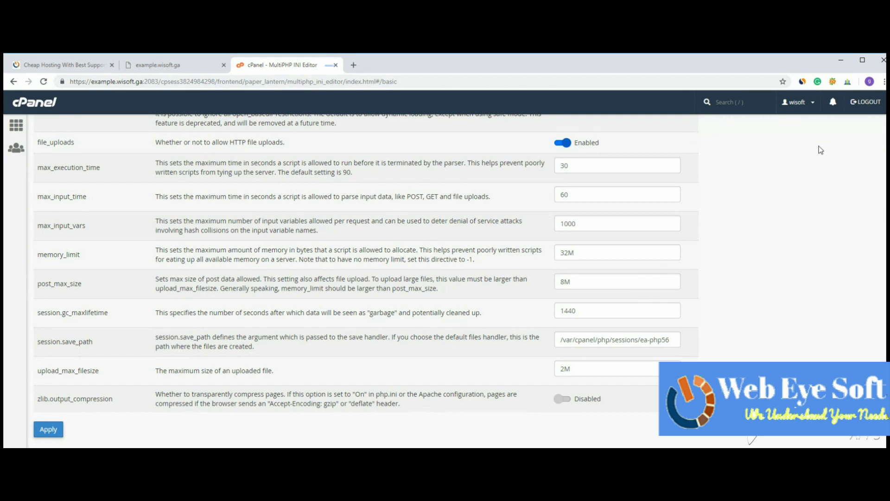
Step: Reload the site to reveal the parse error: unexpected 'echo' in index.php on line 9
{"action": "left_click", "coordinate": [166, 68]}
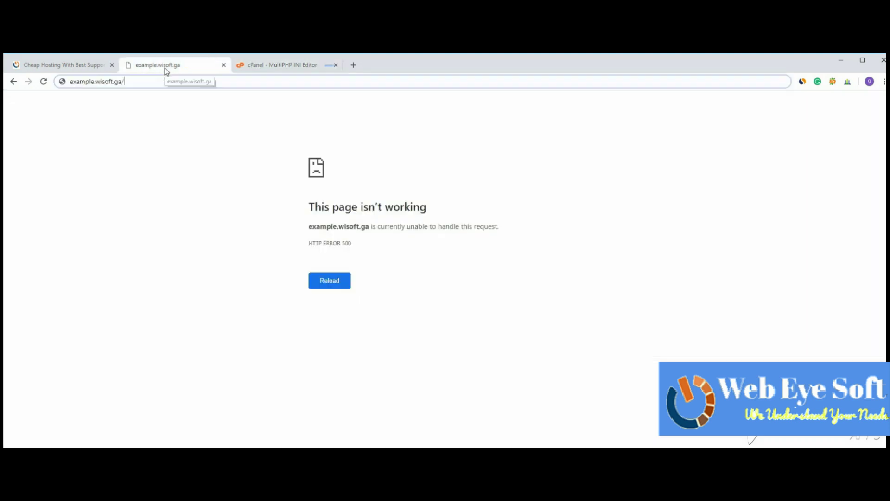
{"action": "left_click", "coordinate": [43, 82]}
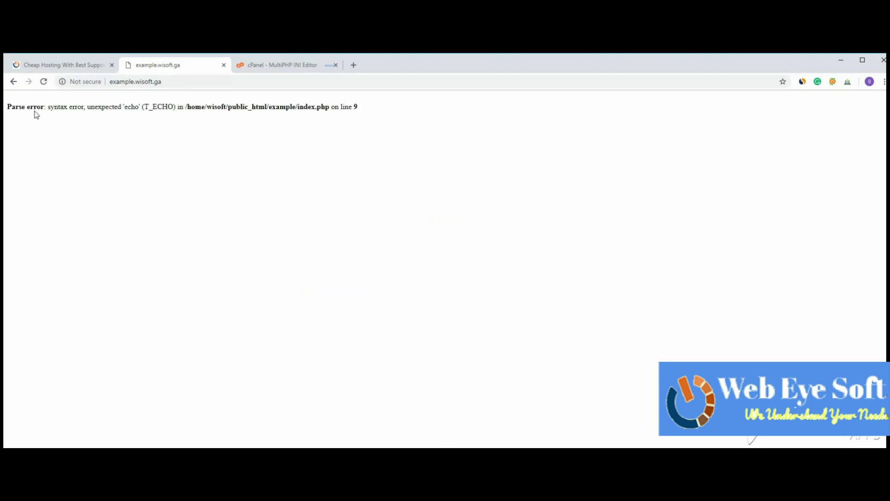
{"action": "left_click_drag", "start_coordinate": [34, 106], "coordinate": [98, 106]}
{"action": "left_click", "coordinate": [99, 107]}
{"action": "double_click", "coordinate": [28, 107]}
{"action": "double_click", "coordinate": [73, 107]}
{"action": "double_click", "coordinate": [347, 107]}
{"action": "left_click_drag", "start_coordinate": [295, 106], "coordinate": [338, 107]}
{"action": "left_click", "coordinate": [368, 111]}
{"action": "left_click", "coordinate": [285, 64]}
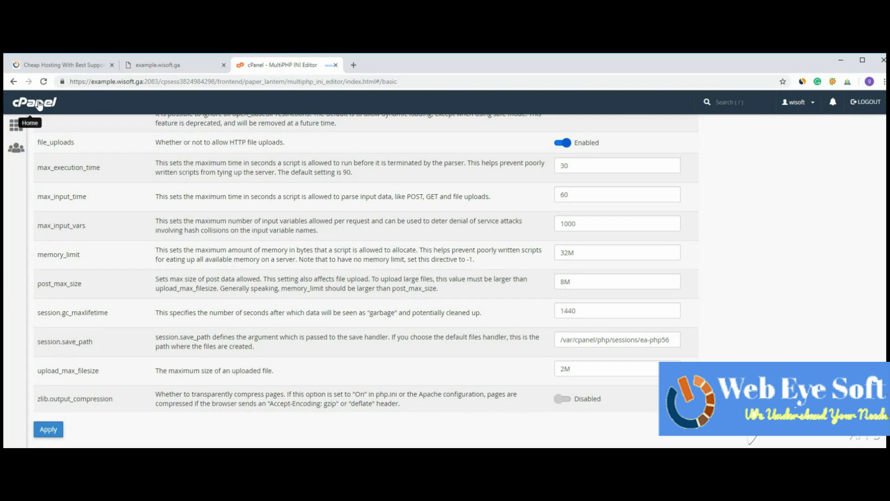
Step: From cPanel home, open File Manager in a new tab, enter public_html/example, and right-click index.php
{"action": "left_click", "coordinate": [40, 106]}
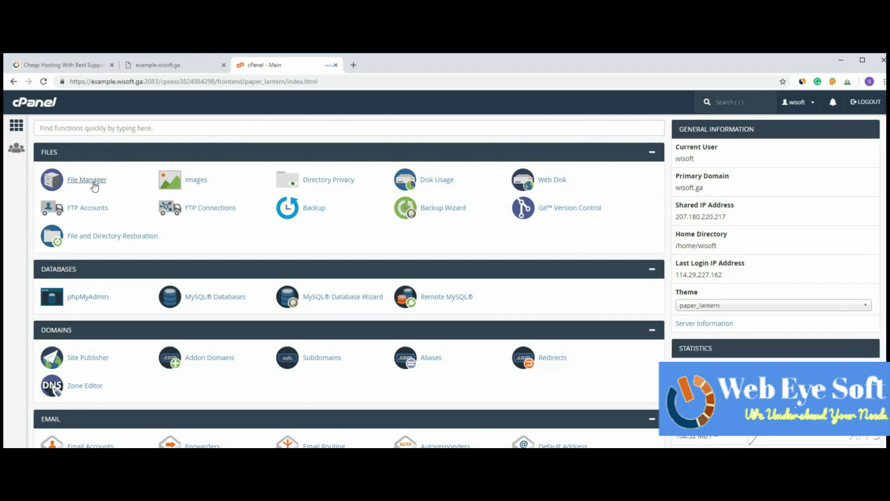
{"action": "right_click", "coordinate": [93, 184]}
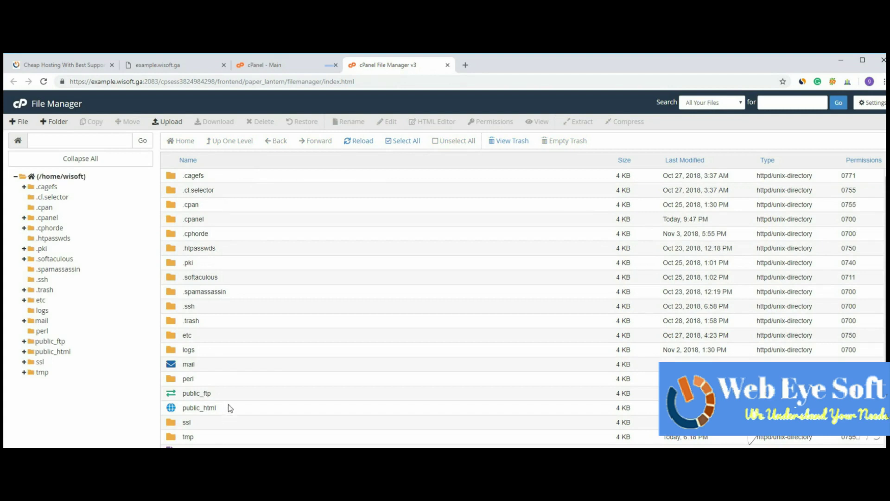
{"action": "double_click", "coordinate": [229, 408]}
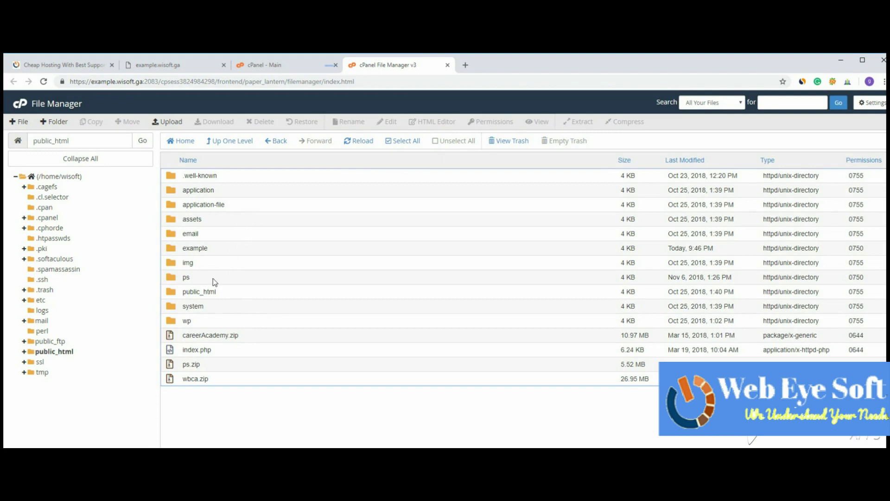
{"action": "double_click", "coordinate": [218, 251]}
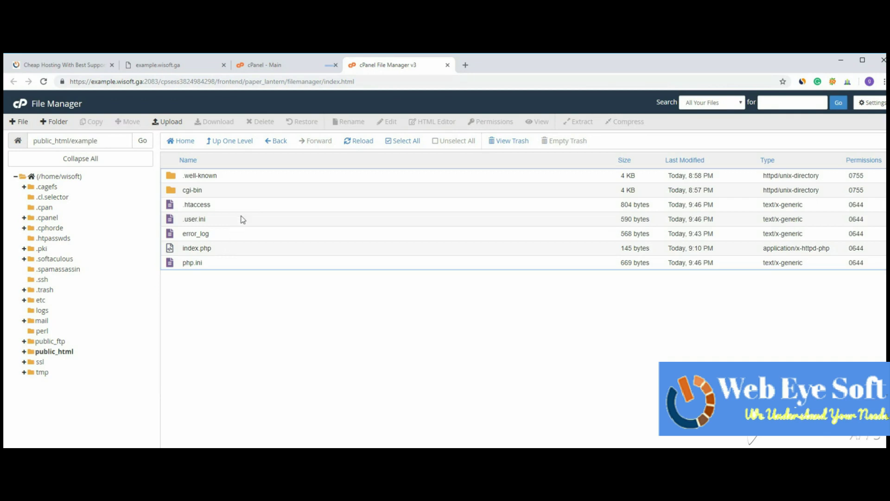
{"action": "right_click", "coordinate": [224, 246]}
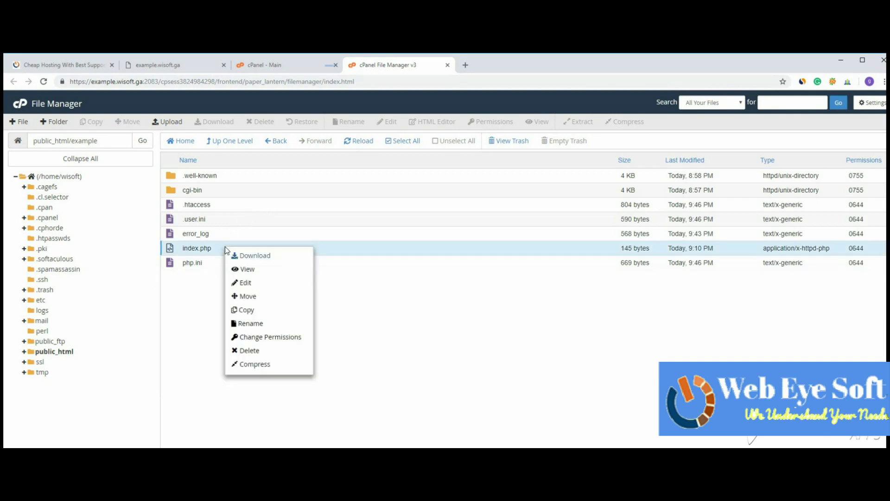
Step: Edit index.php, adding ';' after the $y assignment on line 7, and save the changes
{"action": "left_click", "coordinate": [256, 289]}
{"action": "left_click", "coordinate": [534, 356]}
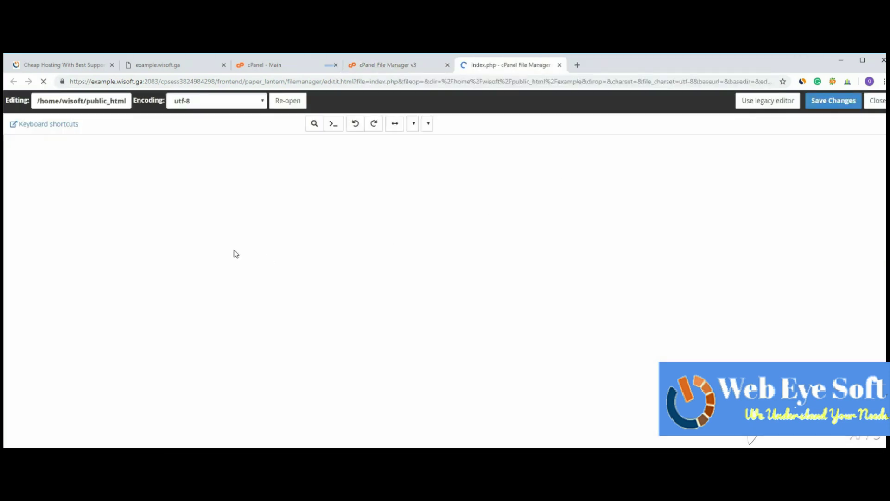
{"action": "left_click", "coordinate": [99, 181]}
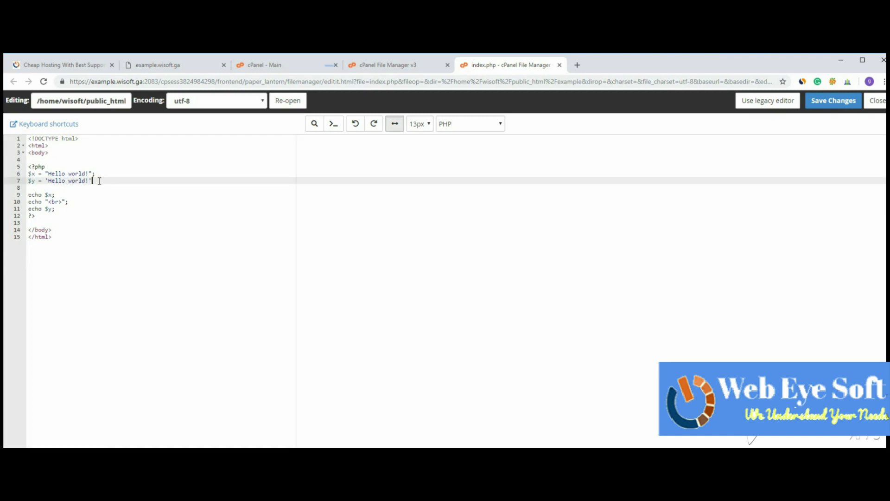
{"action": "left_click", "coordinate": [33, 188]}
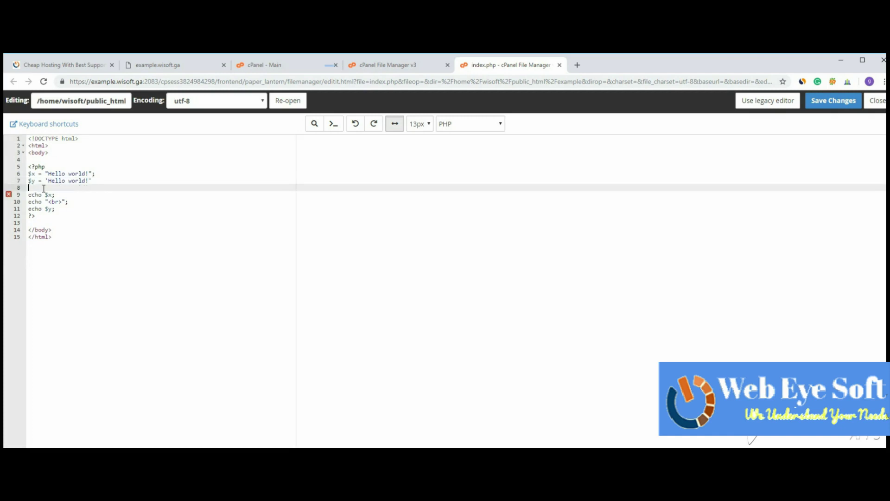
{"action": "left_click", "coordinate": [105, 181]}
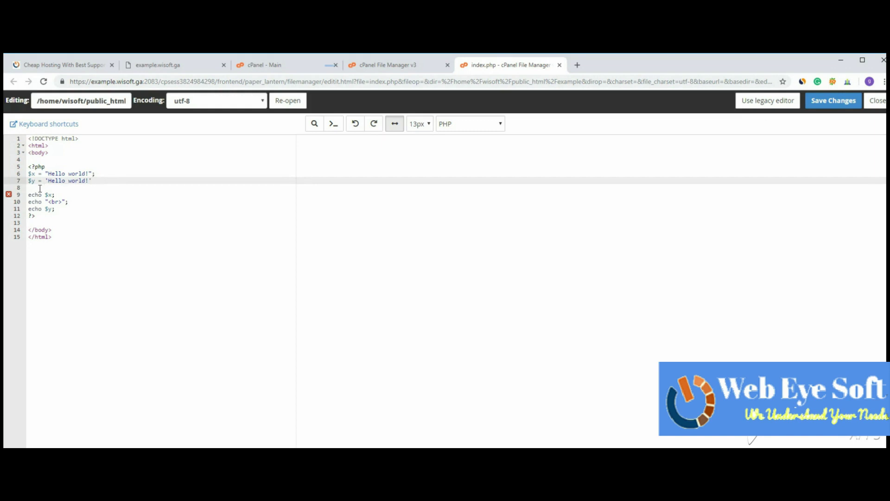
{"action": "left_click", "coordinate": [40, 188]}
{"action": "left_click", "coordinate": [104, 180]}
{"action": "type", "text": ";"}
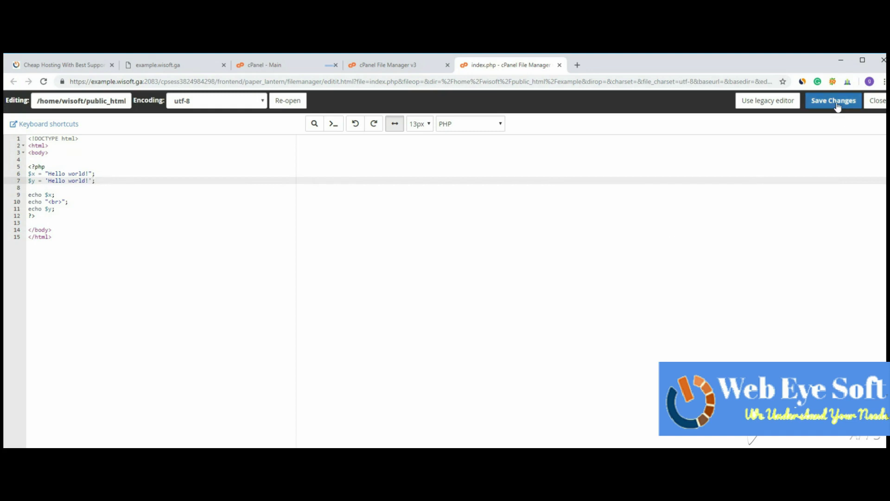
{"action": "left_click", "coordinate": [837, 105]}
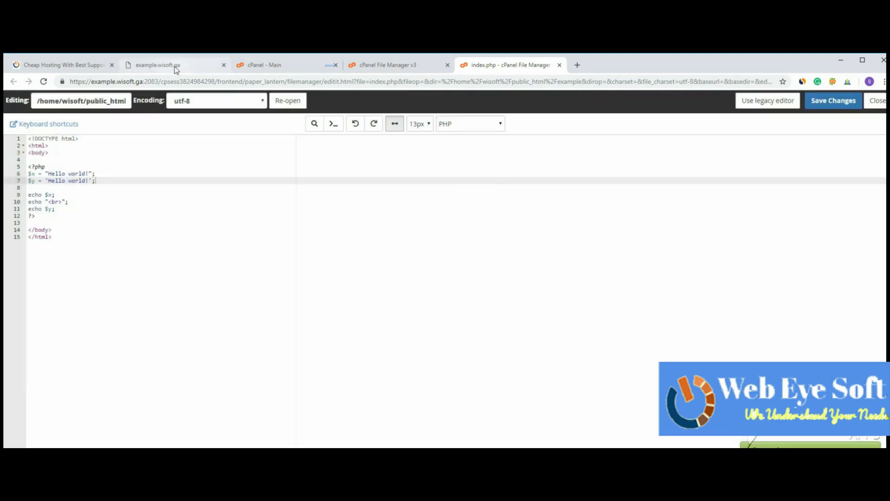
Step: Reload the example.wisoft.ga tab and confirm 'Hello world!' now appears on two lines
{"action": "left_click", "coordinate": [176, 67]}
{"action": "left_click", "coordinate": [43, 82]}
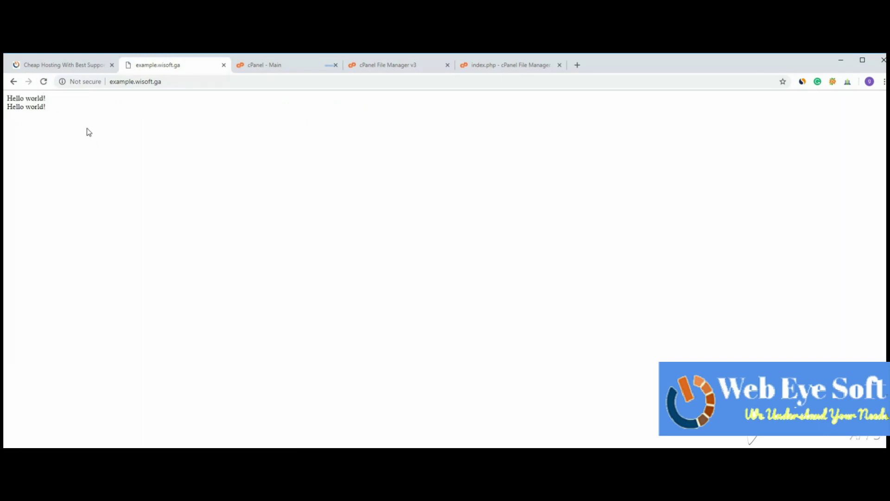
{"action": "left_click_drag", "start_coordinate": [47, 107], "coordinate": [7, 97]}
{"action": "left_click", "coordinate": [132, 149]}
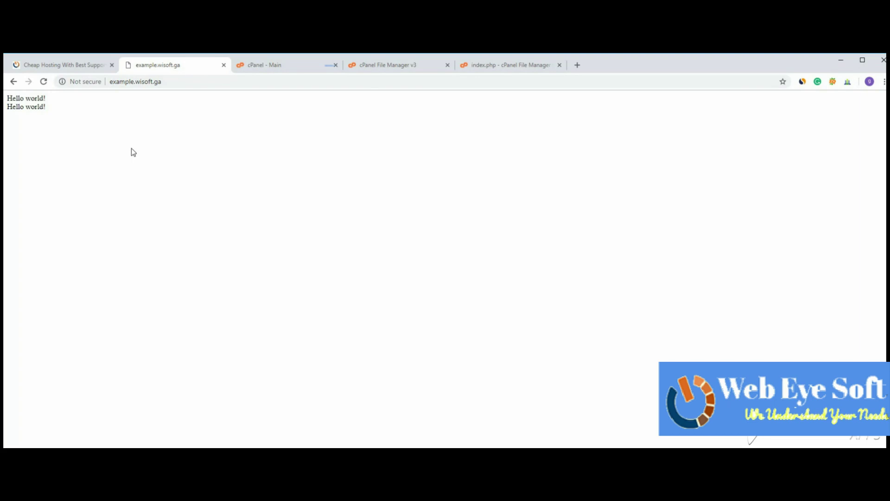